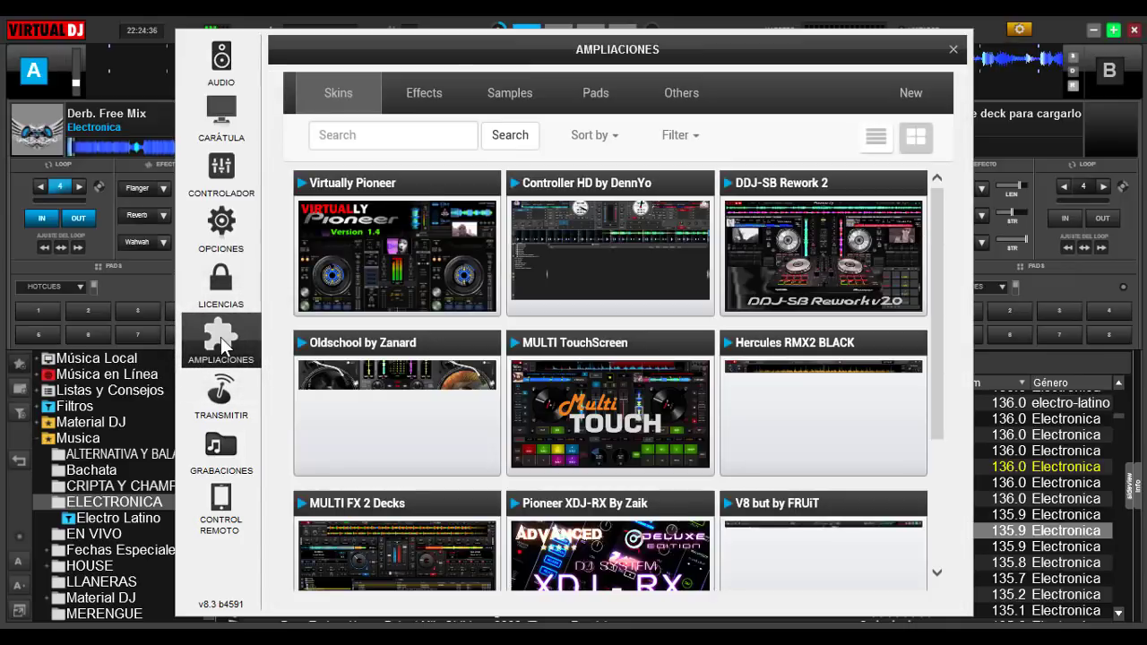
- Browse the Samples extensions and sort them by date
click(517, 95)
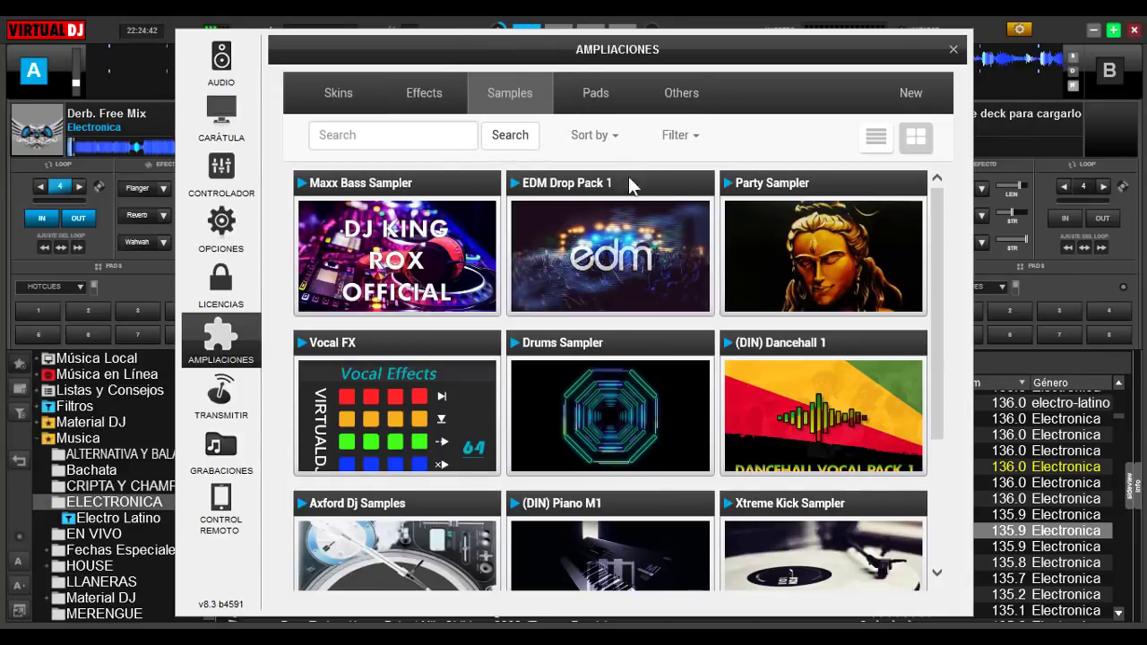
click(614, 139)
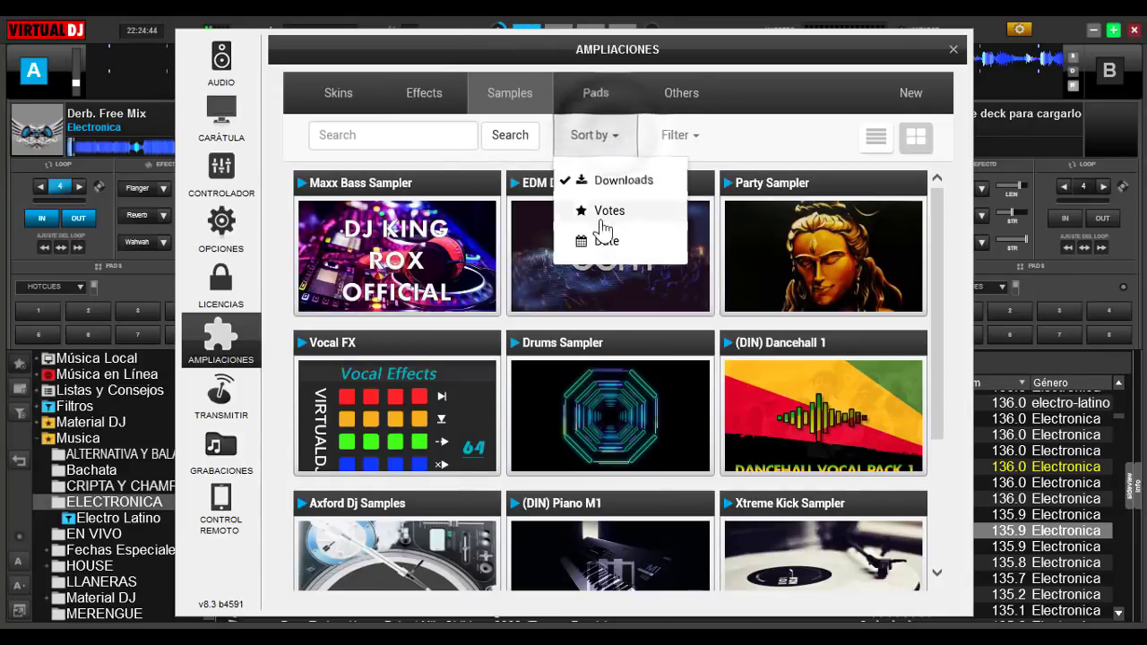
click(617, 243)
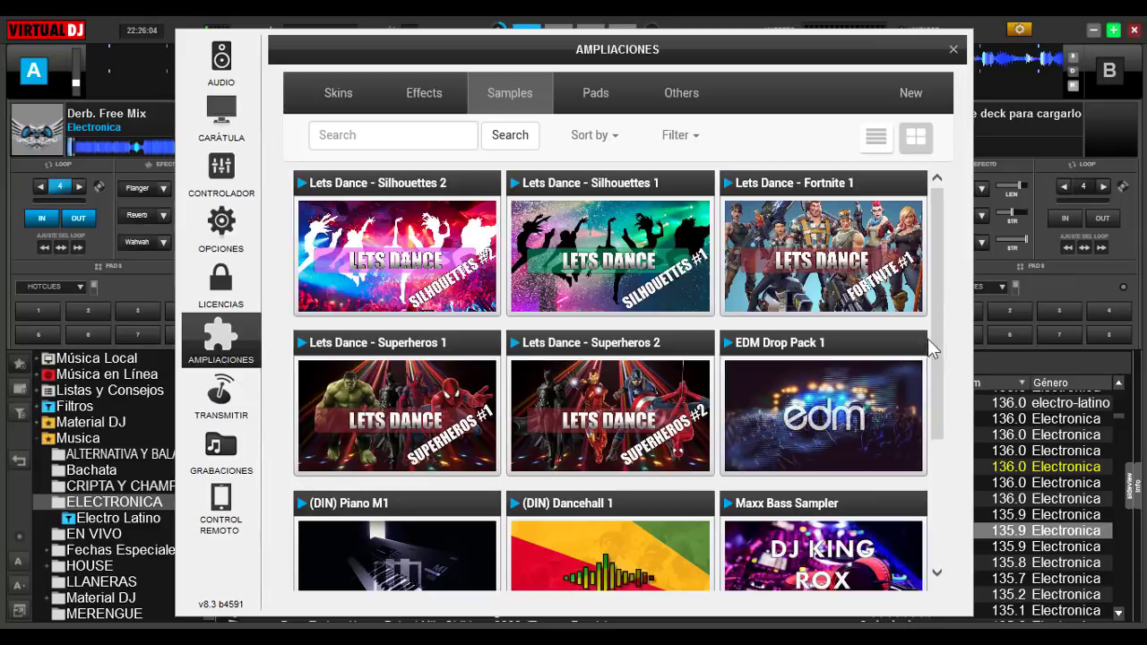
- Install the Lets Dance - Superheros 1 sample pack and close the settings window
scroll(935, 340, down, 1)
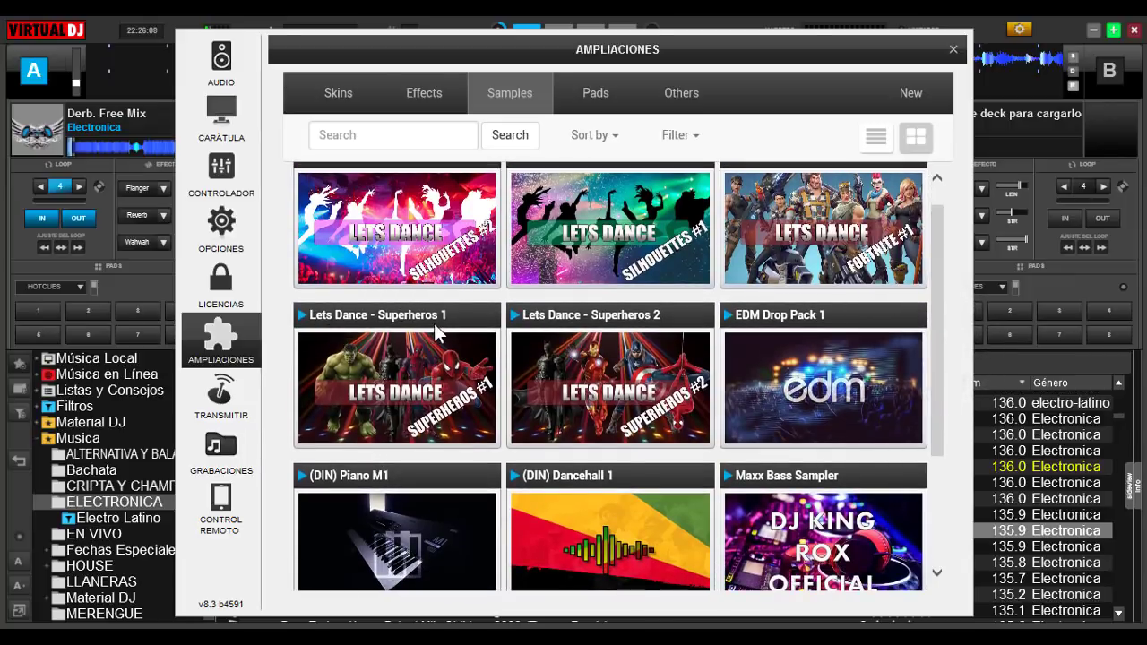
click(395, 401)
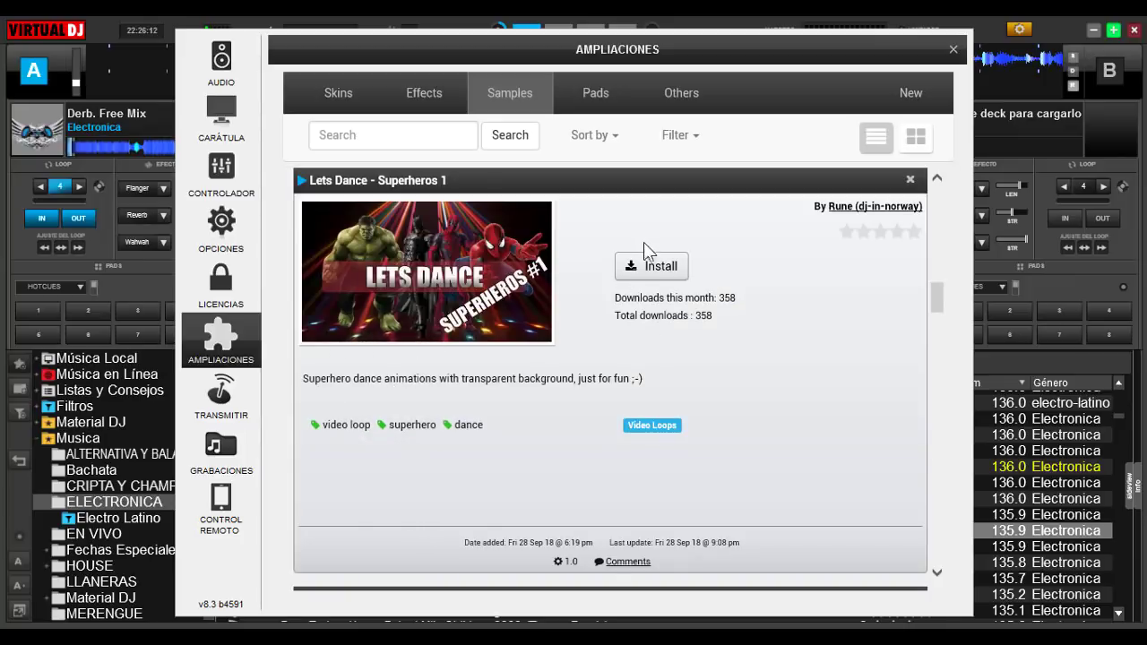
click(661, 270)
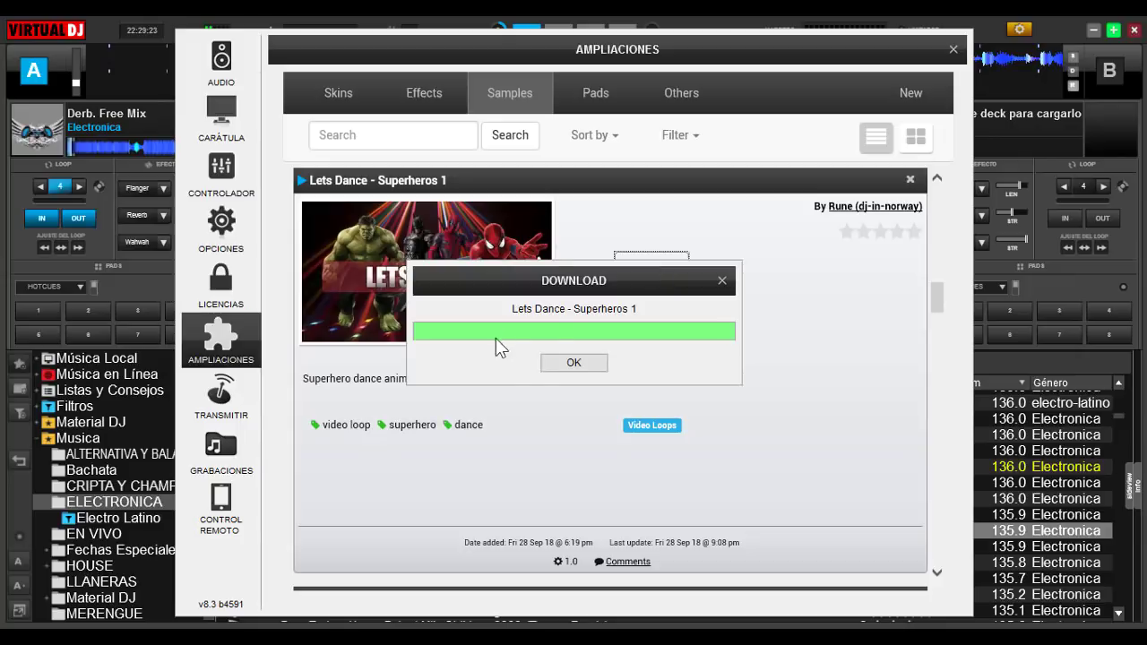
click(566, 364)
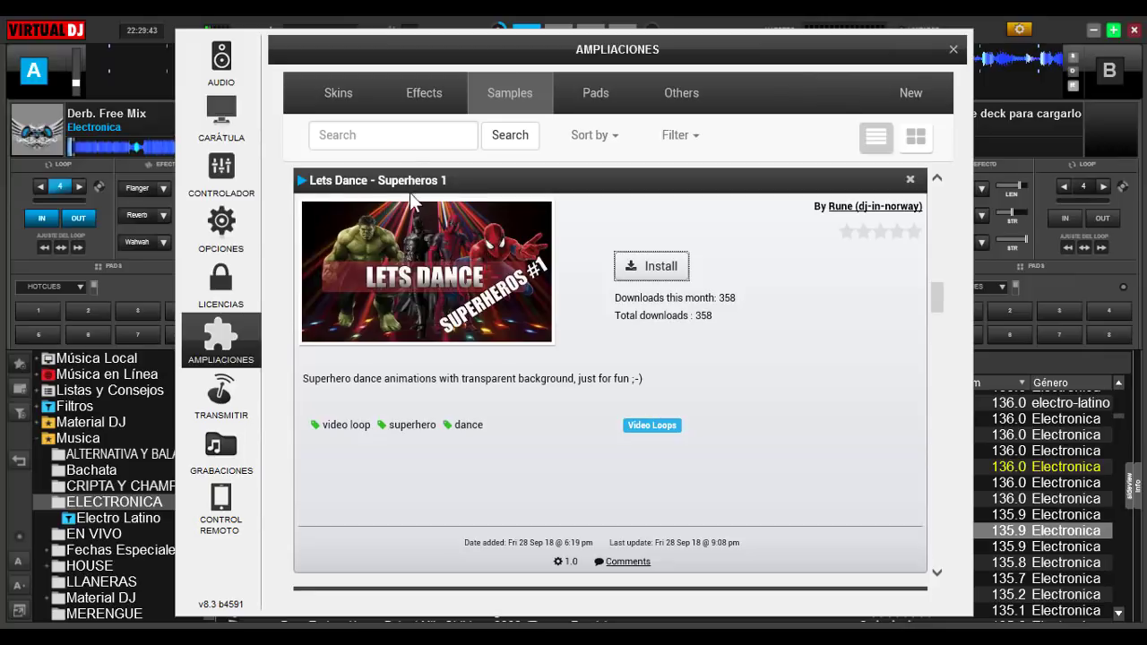
click(953, 50)
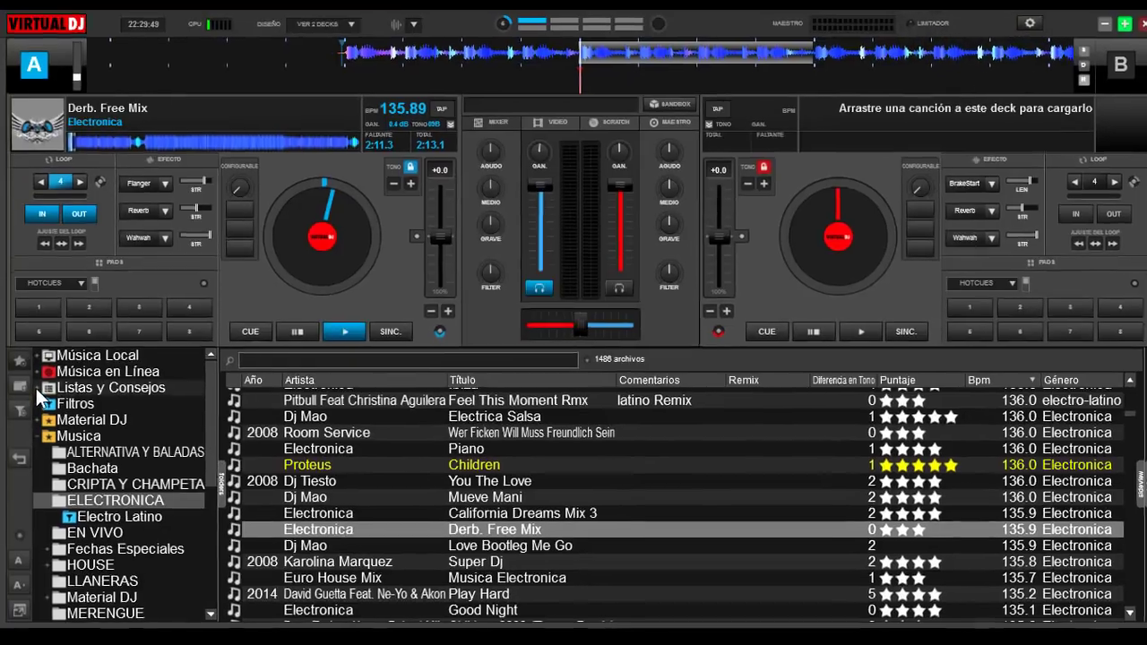
- Open the Lets Dance - Superheros 1 bank from the Sampler folder under Listas y Consejos
click(37, 390)
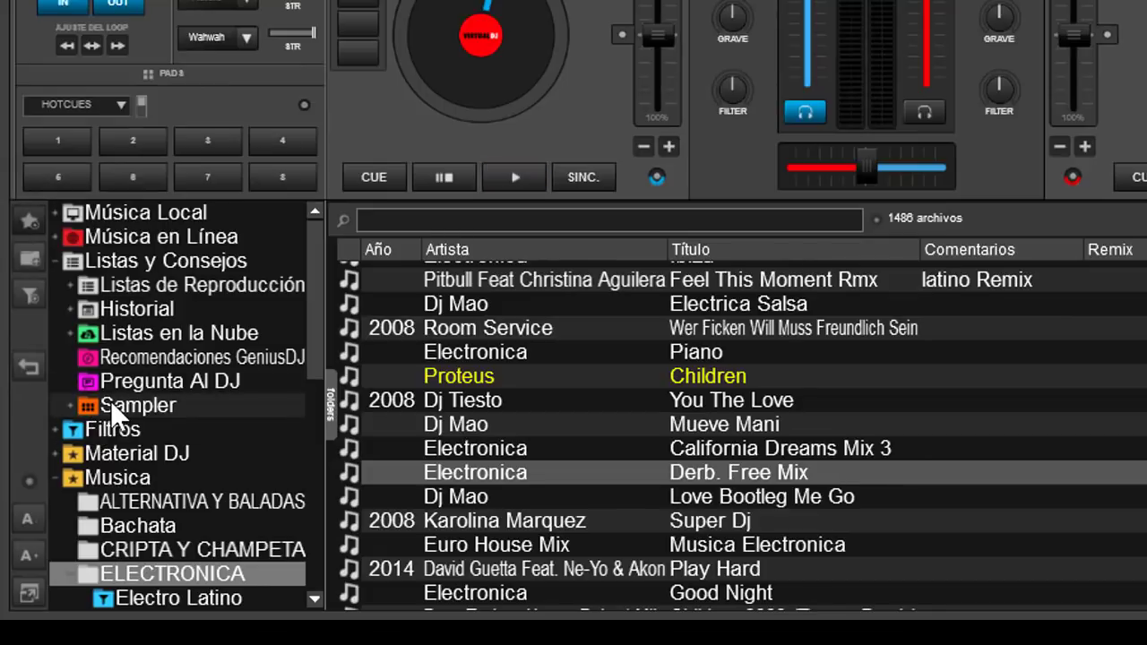
click(111, 402)
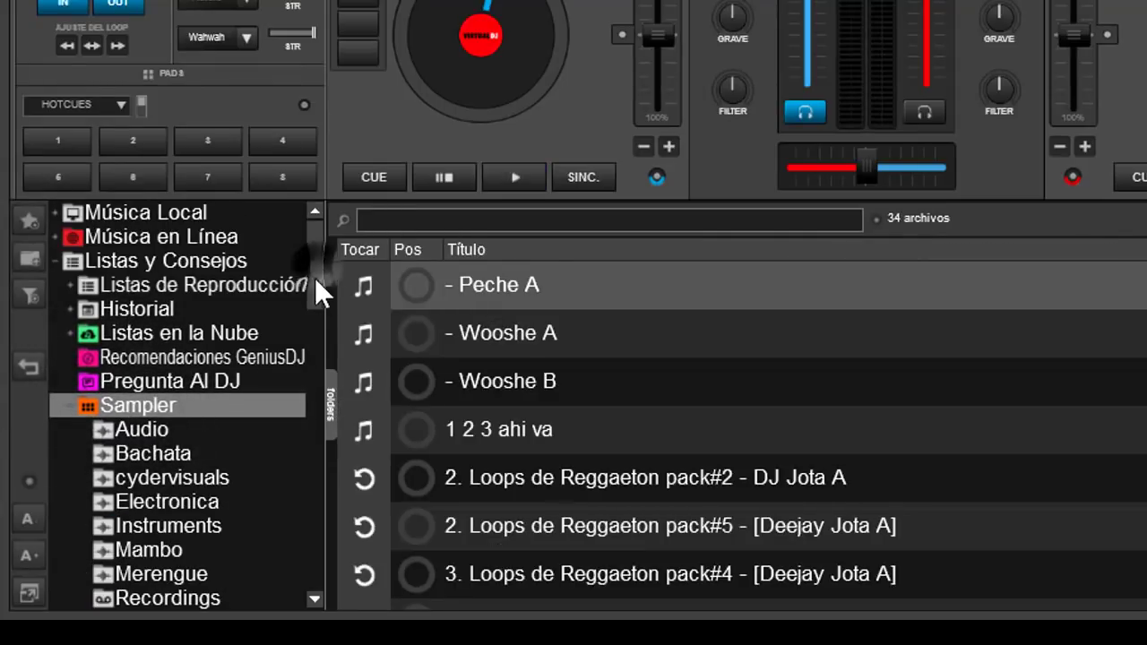
drag(315, 277, 319, 368)
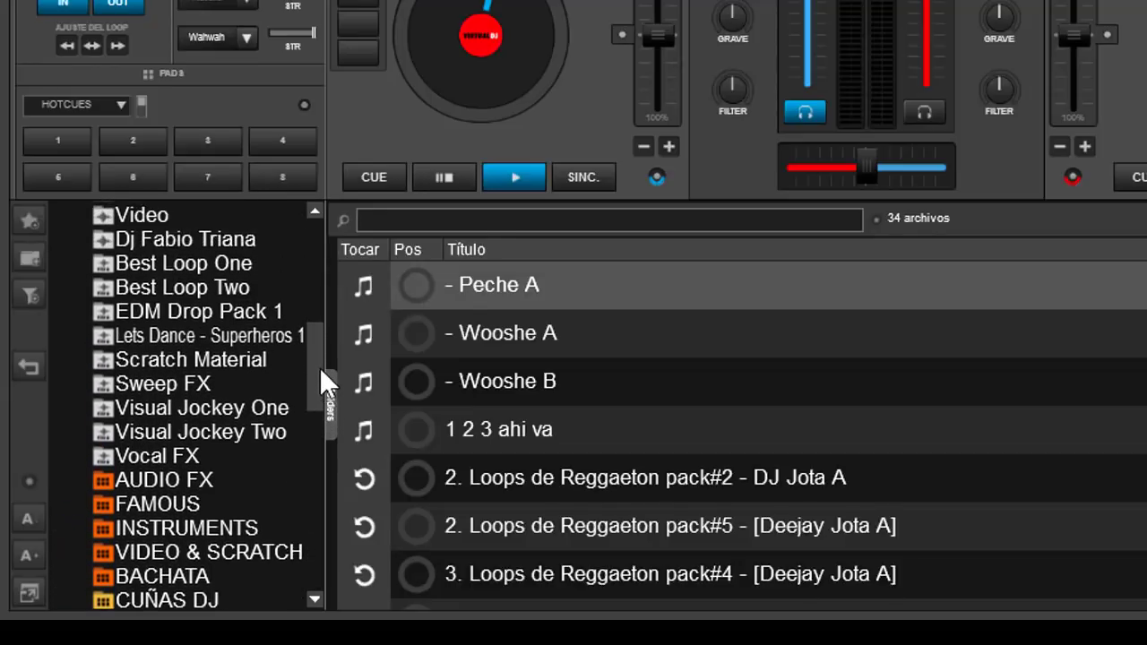
click(221, 335)
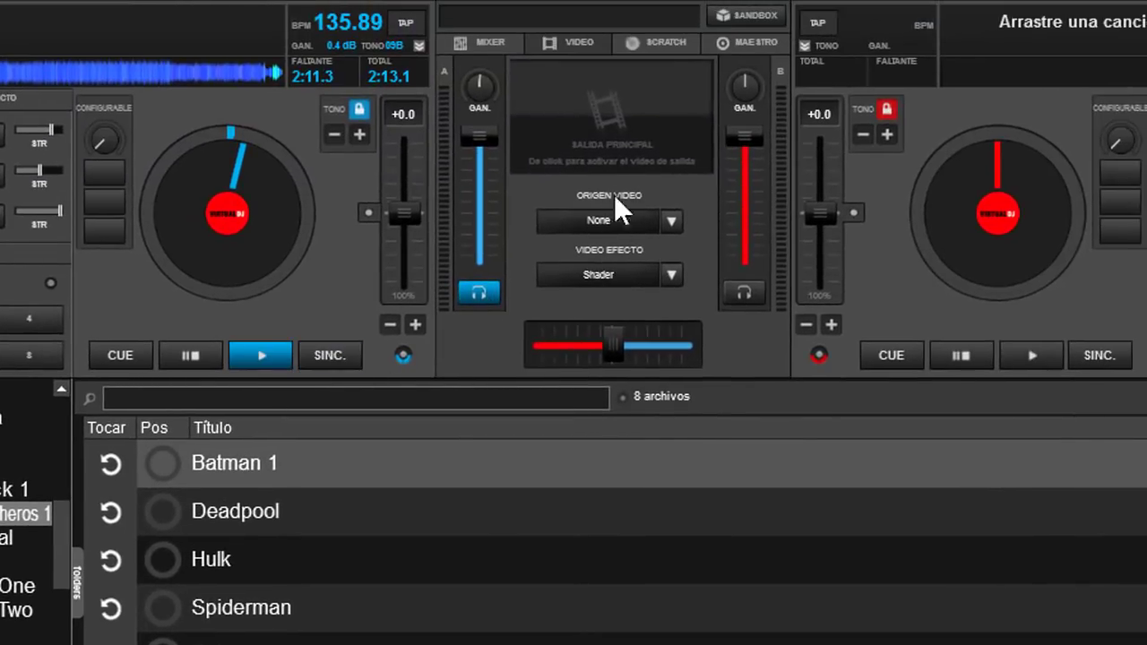
- Play the track on deck A and open the main video output with the Shader video effect enabled
click(266, 349)
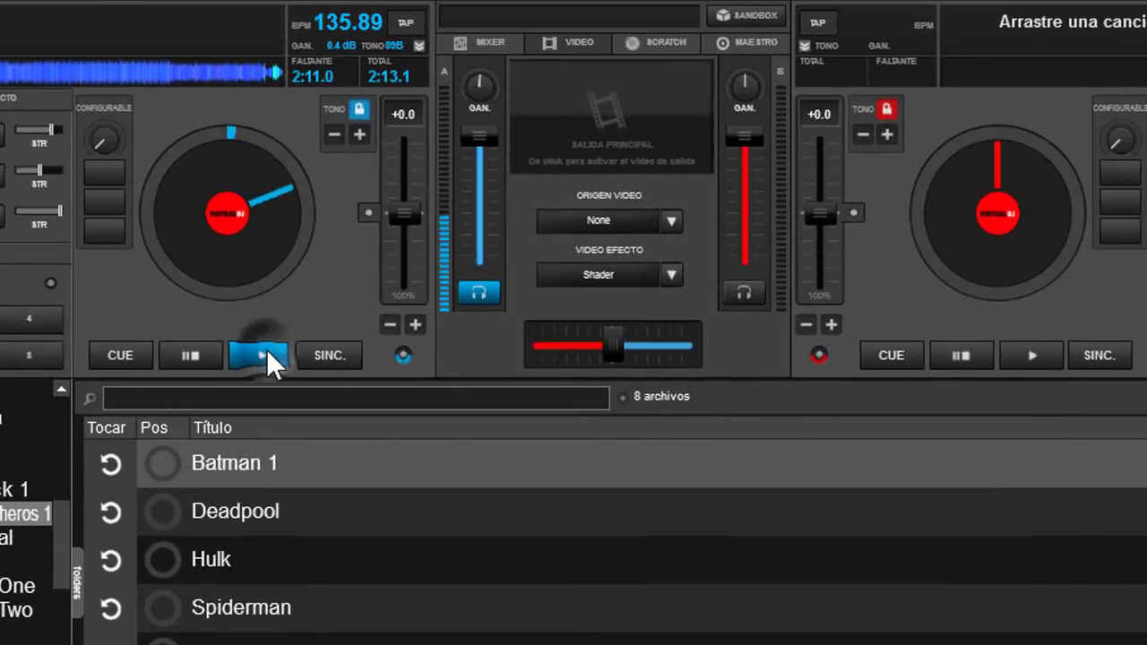
click(633, 128)
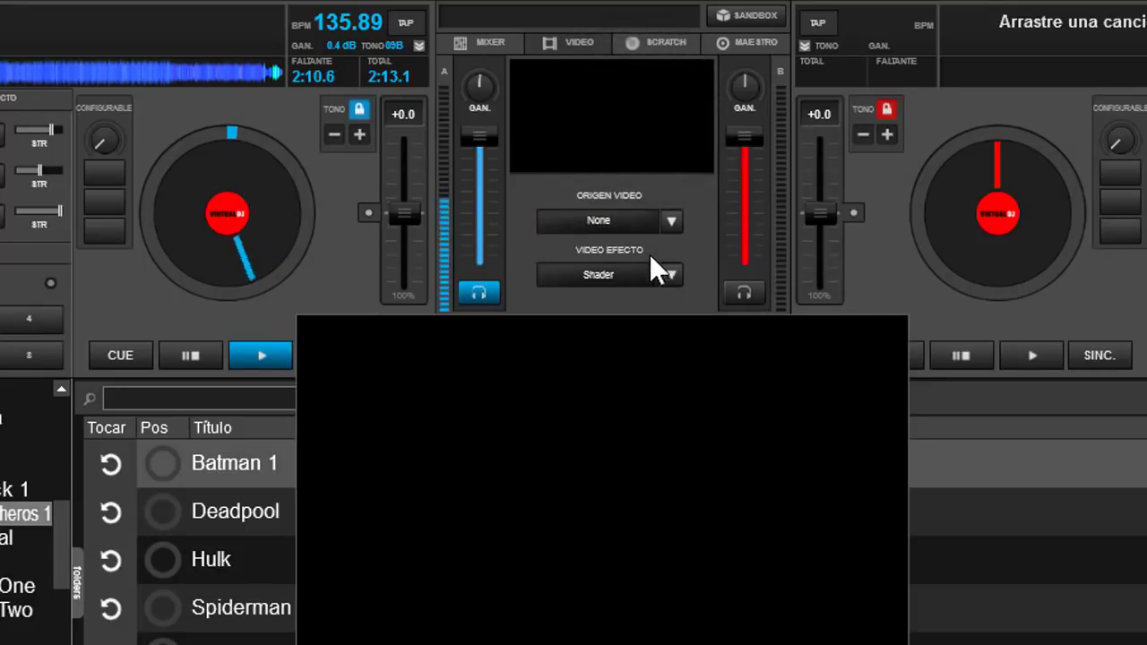
click(629, 271)
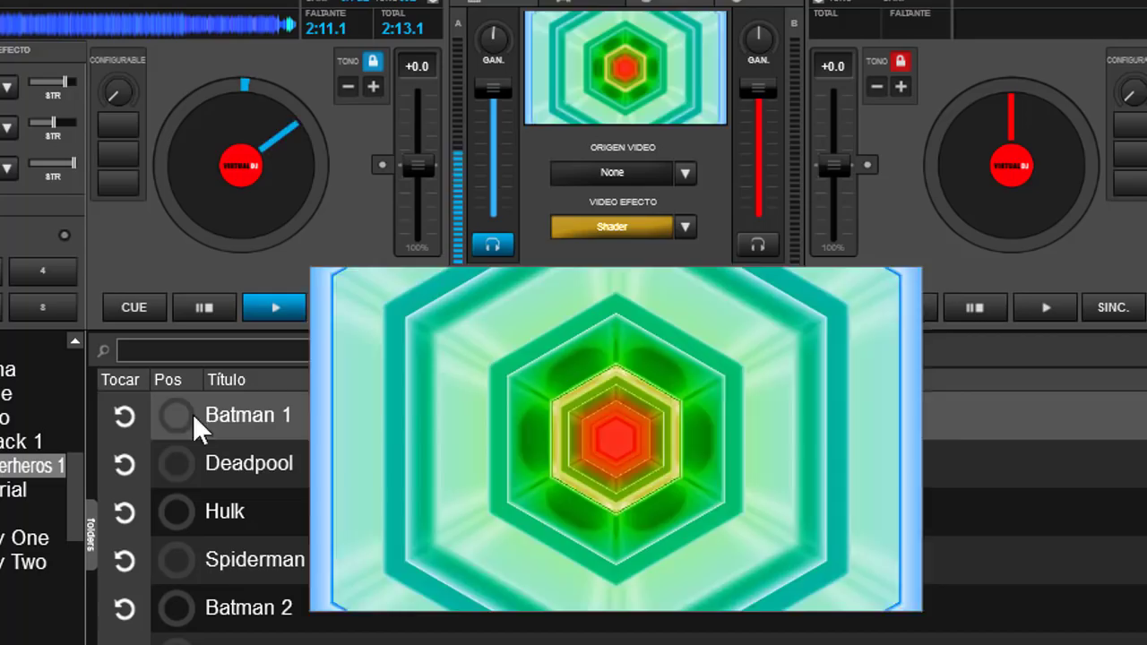
- Trigger the superhero video samples one after another over the Shader background, from Batman 1 down the list, stopping each before the next
click(172, 411)
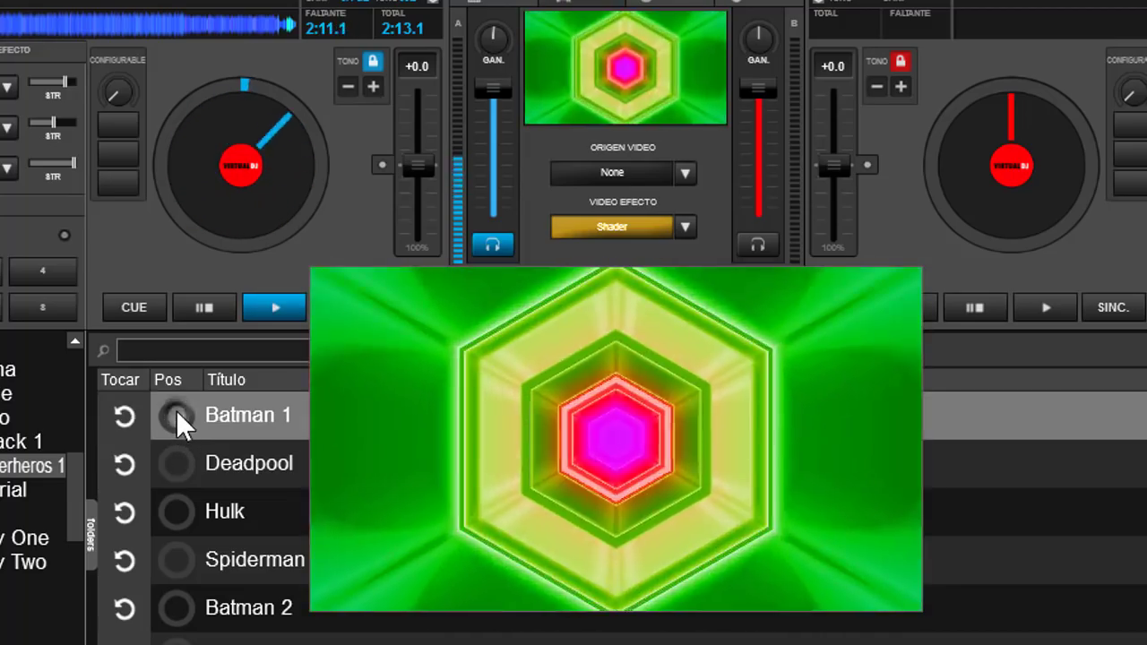
click(176, 466)
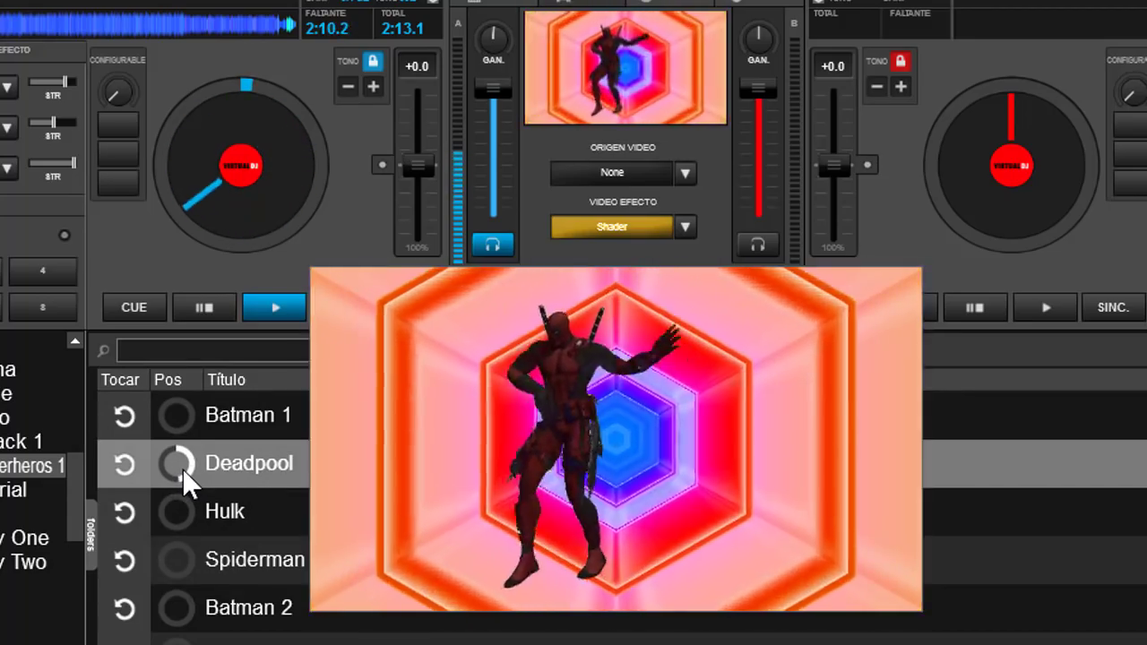
click(180, 503)
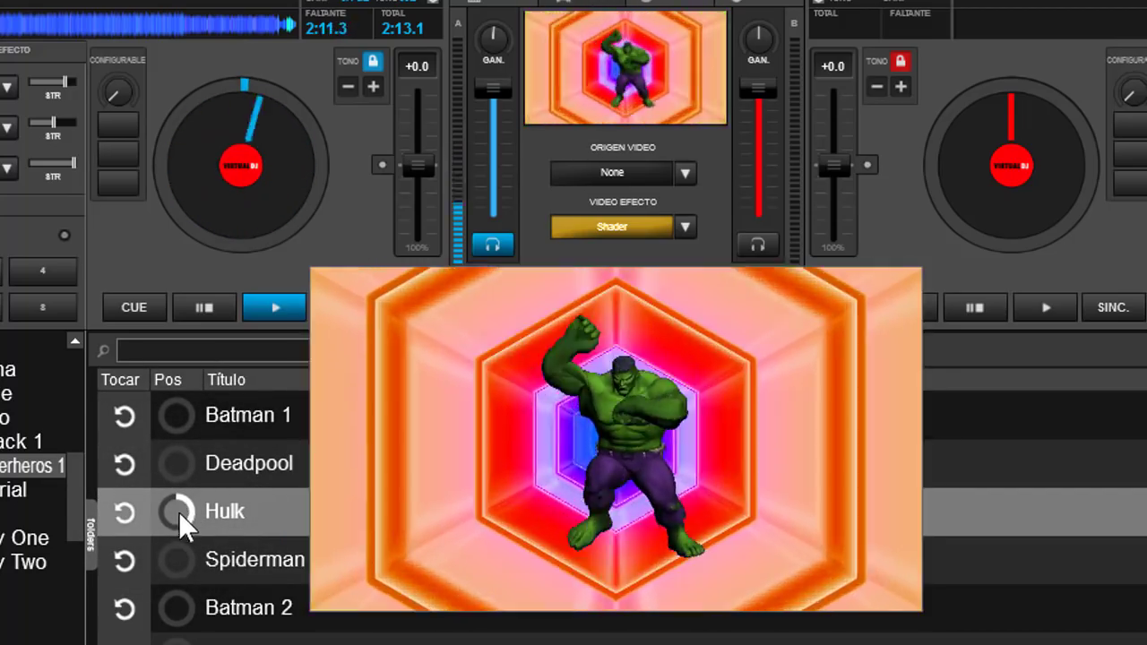
click(175, 511)
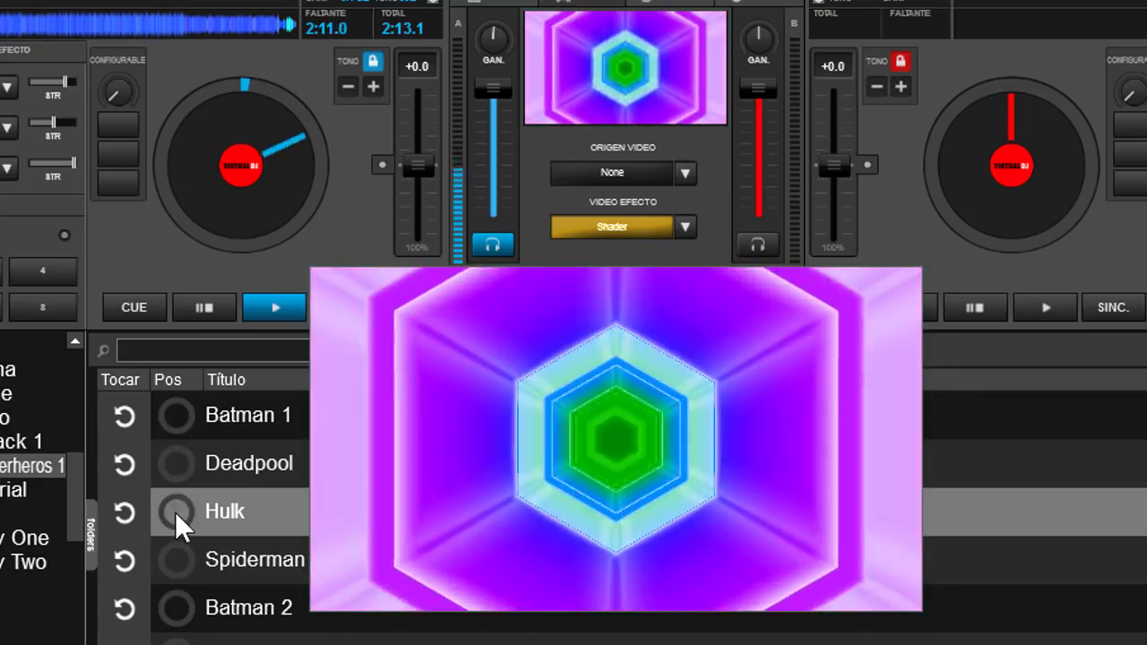
click(175, 558)
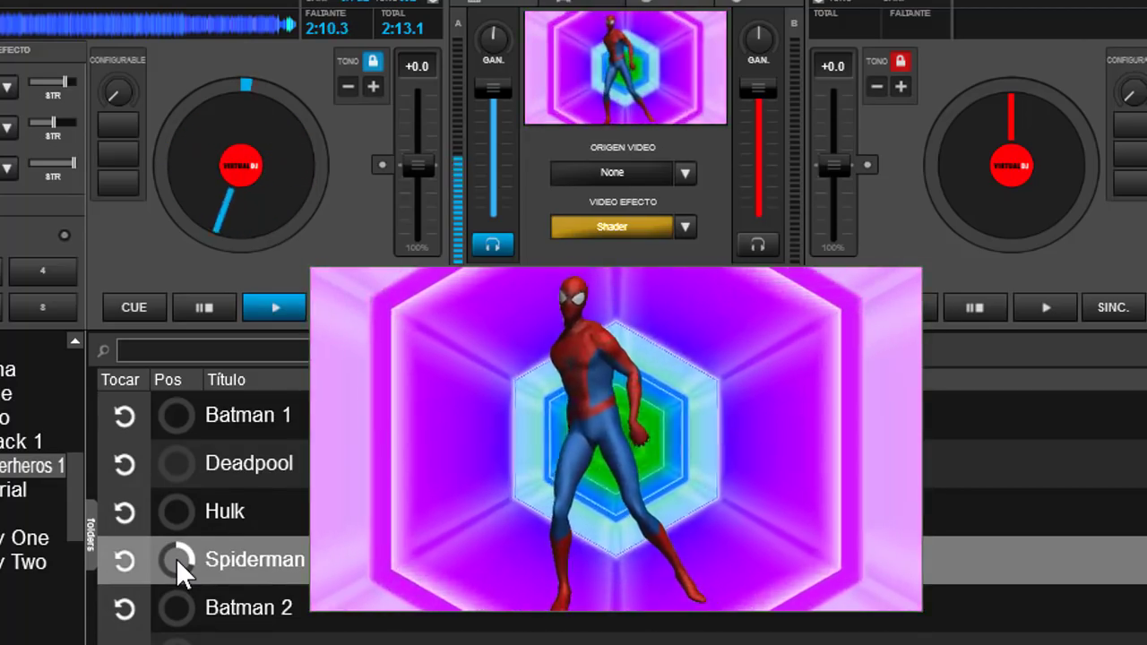
click(176, 563)
click(177, 608)
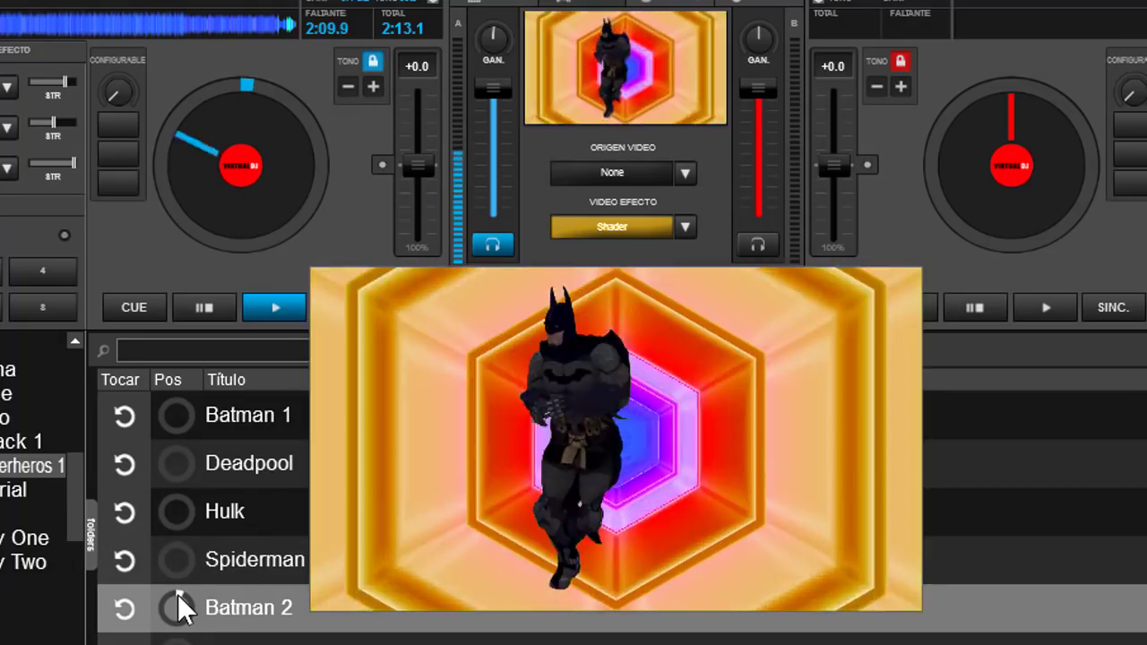
click(177, 607)
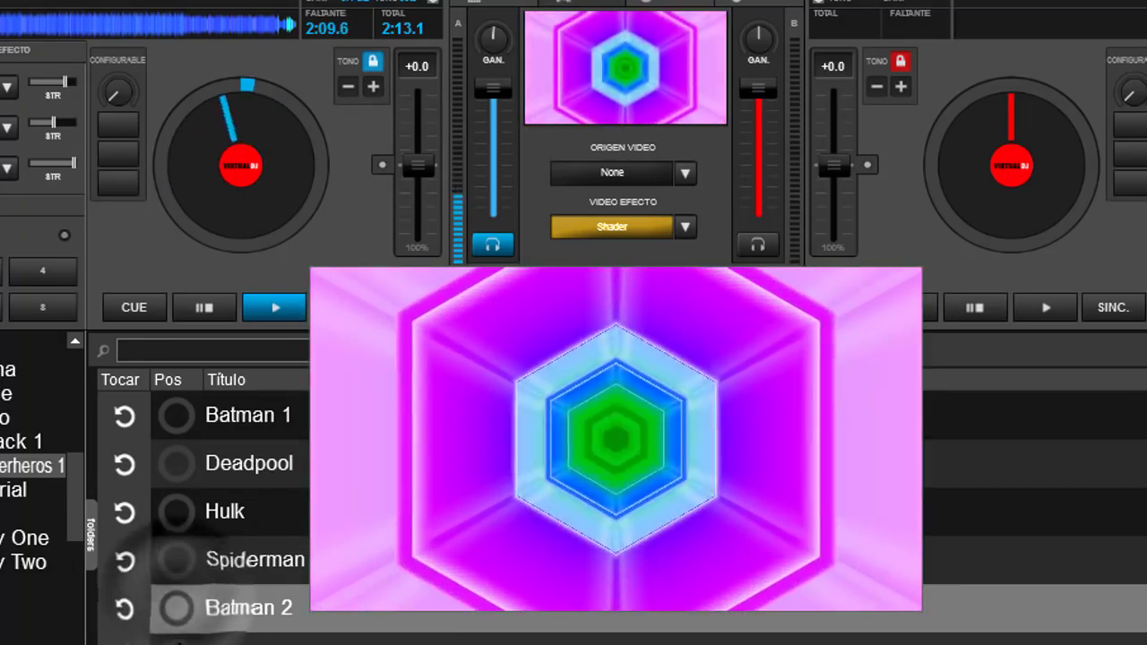
click(178, 638)
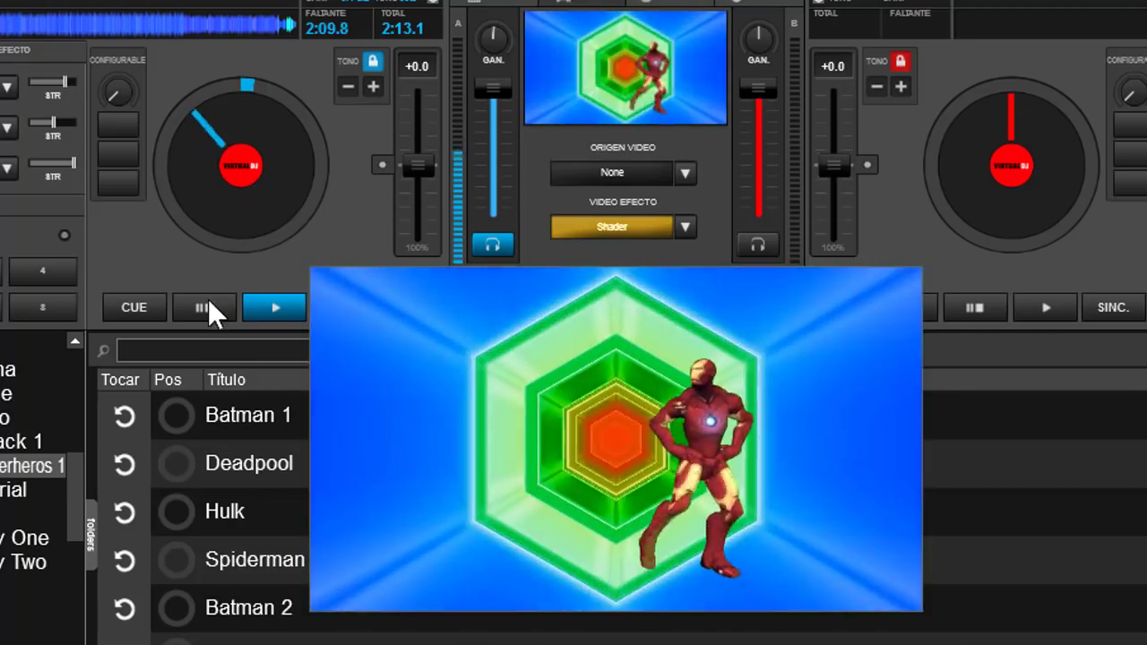
- Stop deck A and close the floating video output window
click(208, 304)
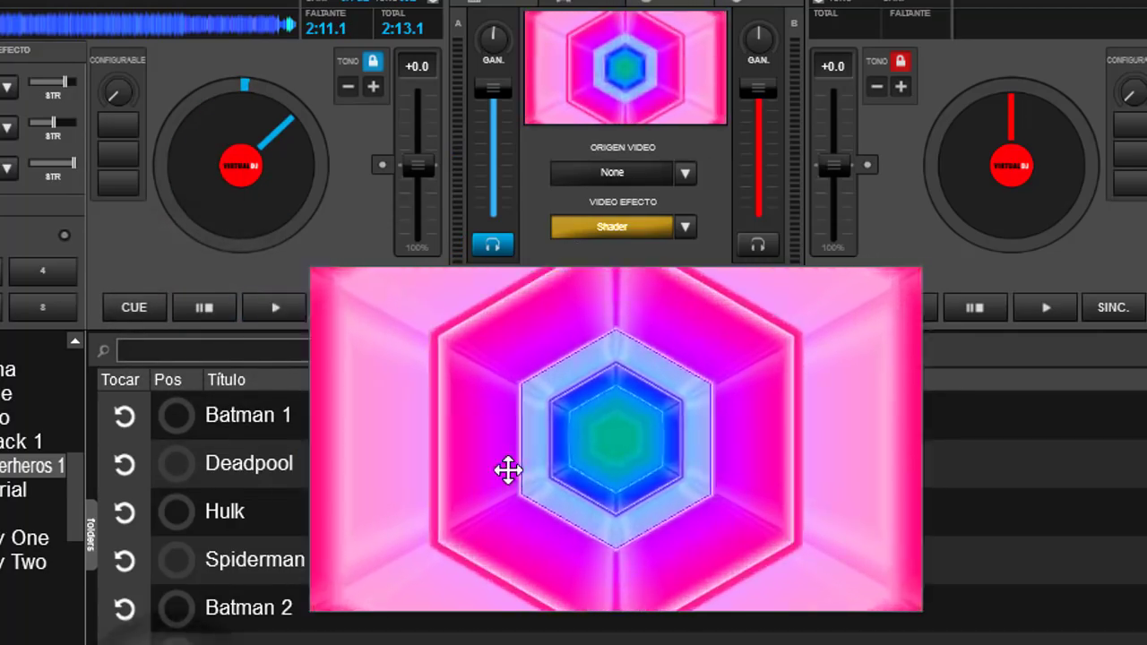
right_click(724, 360)
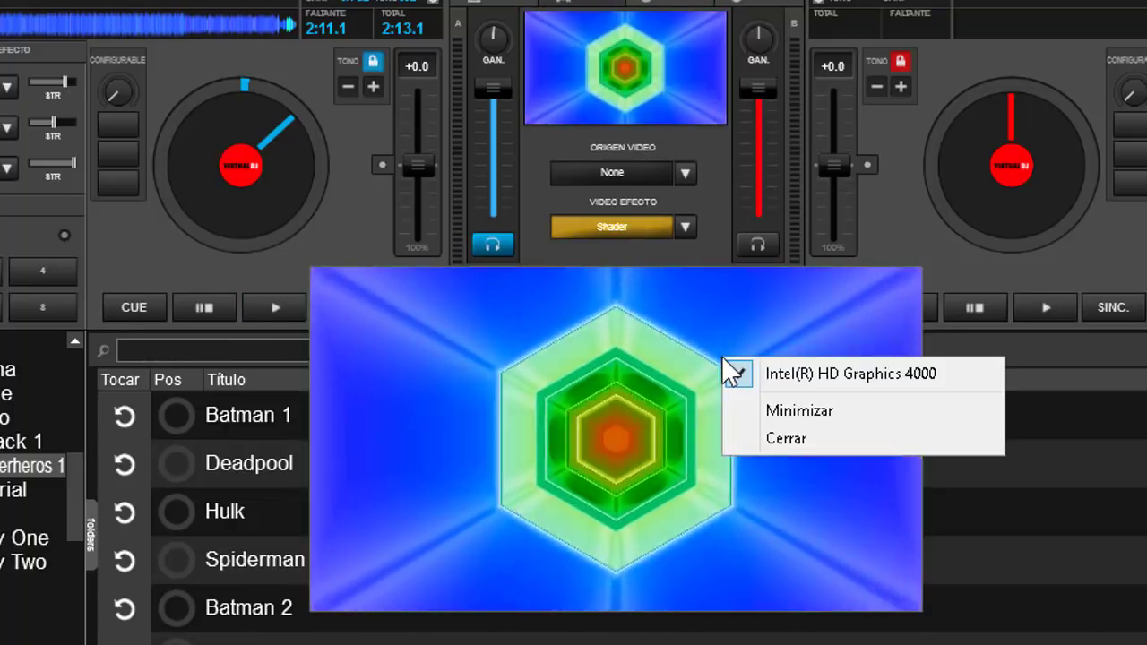
click(776, 439)
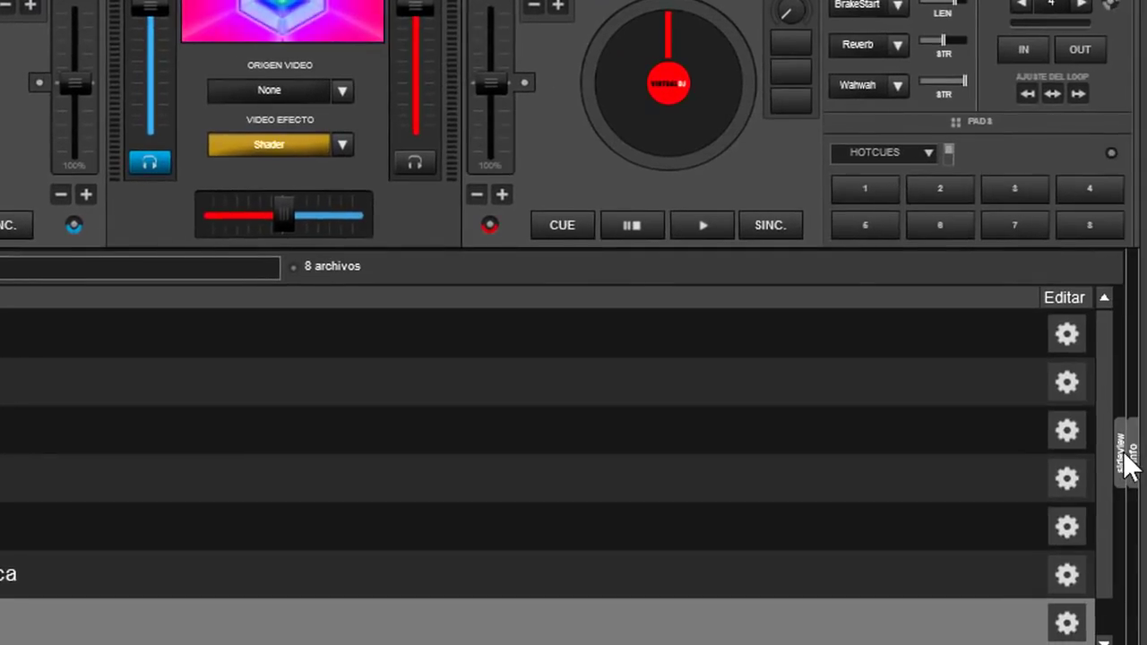
- Show the sideview sampler and load the Lets Dance - Superheros 1 bank onto its pads
click(1126, 459)
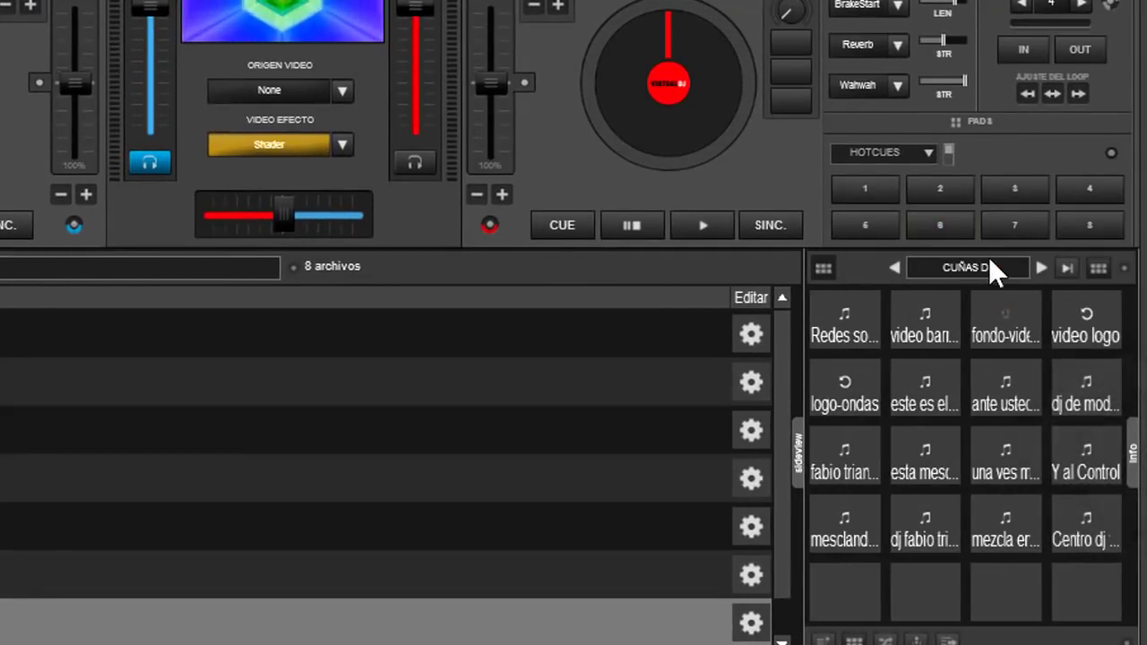
click(994, 264)
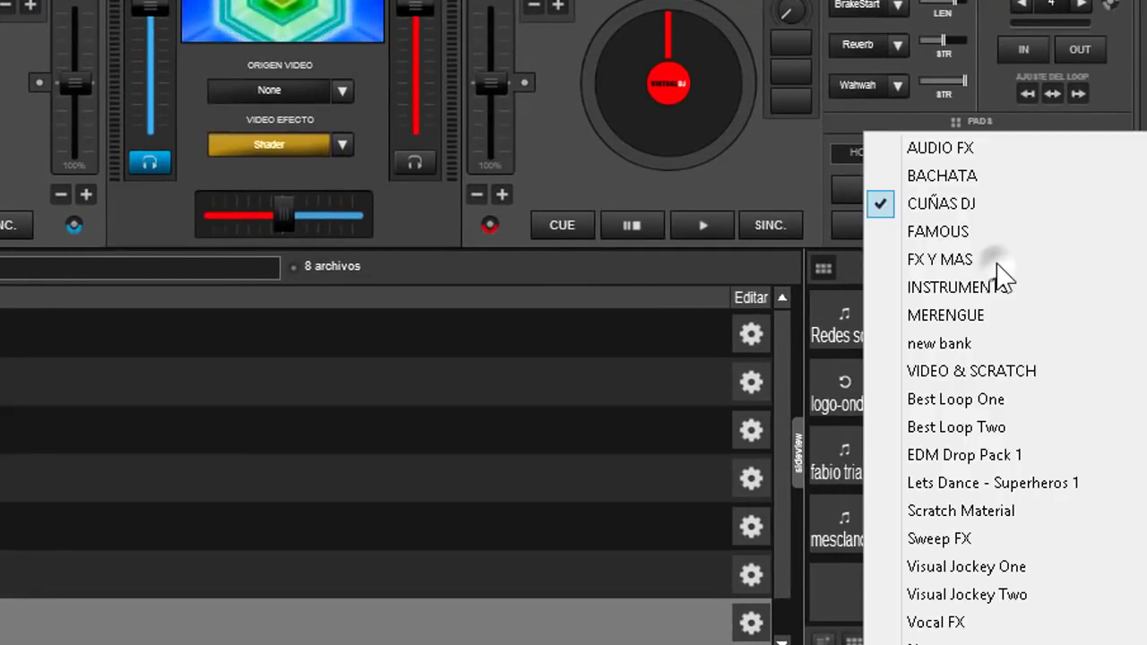
click(887, 483)
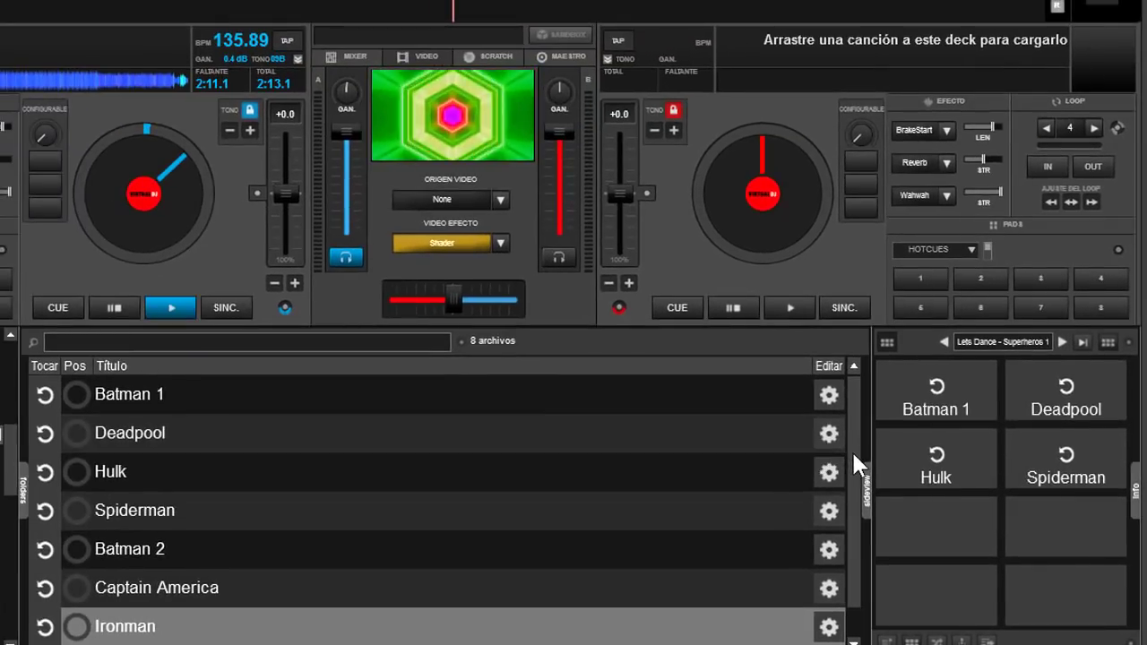
drag(851, 450, 850, 526)
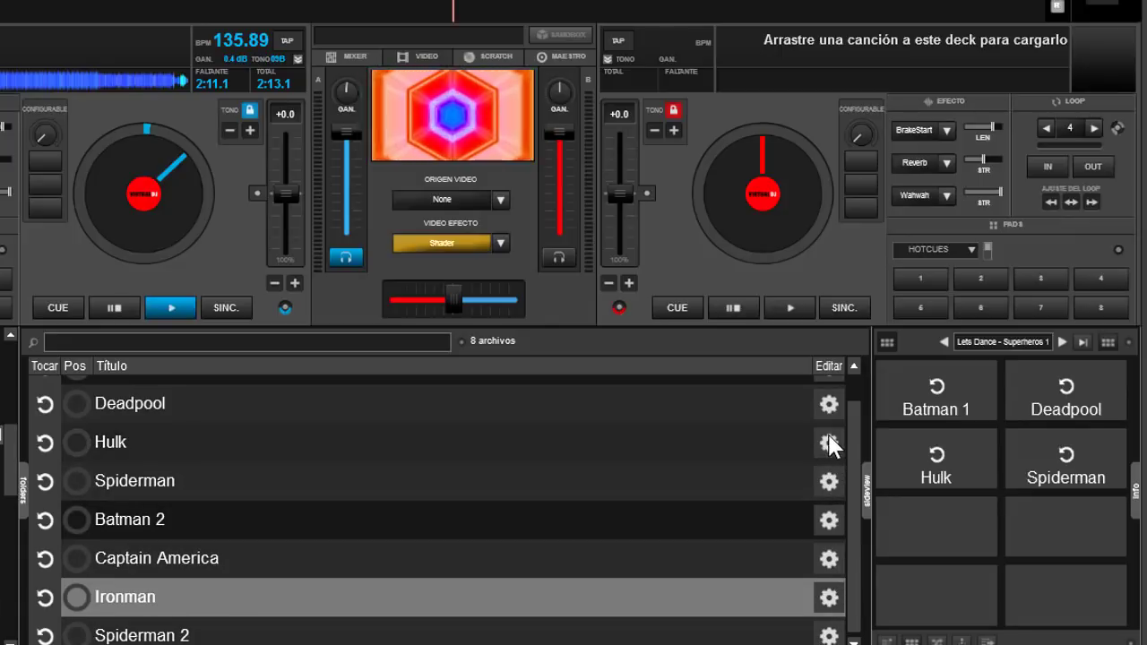
drag(852, 416, 851, 382)
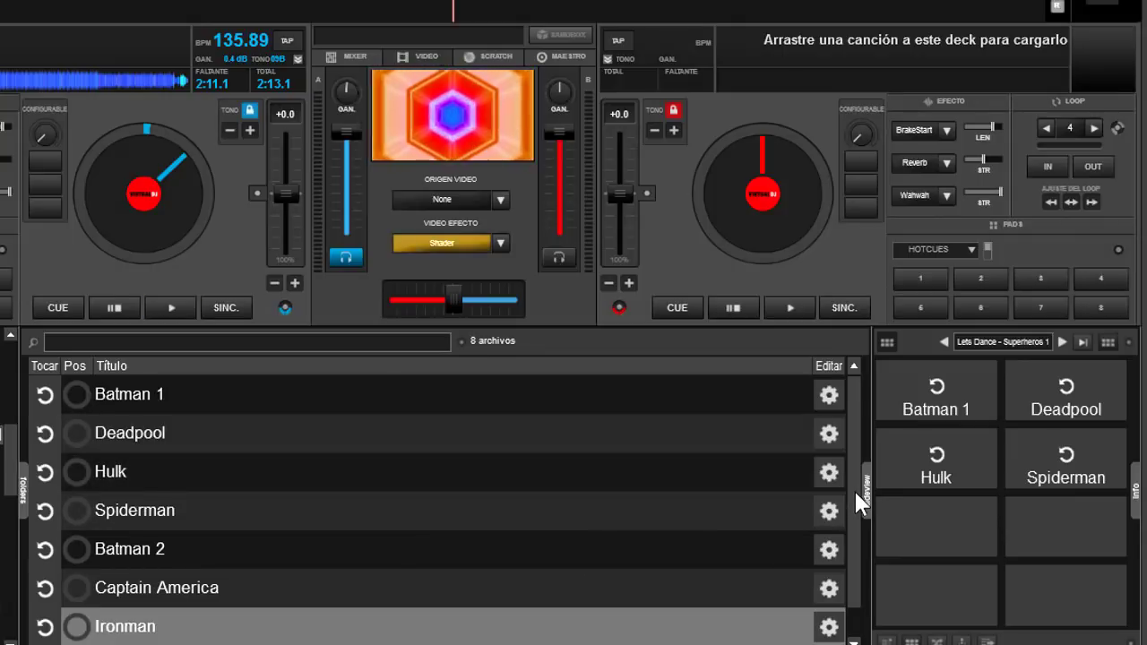
drag(852, 489, 850, 540)
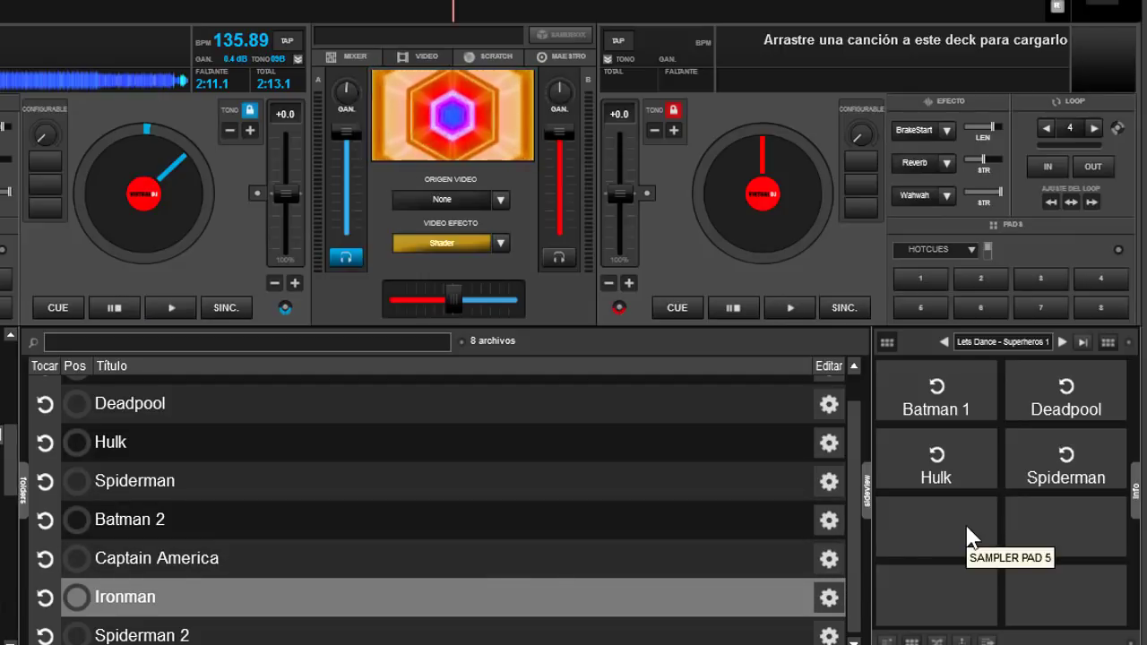
- Turn off the Shader video effect and return the central section to the mixer view
click(497, 240)
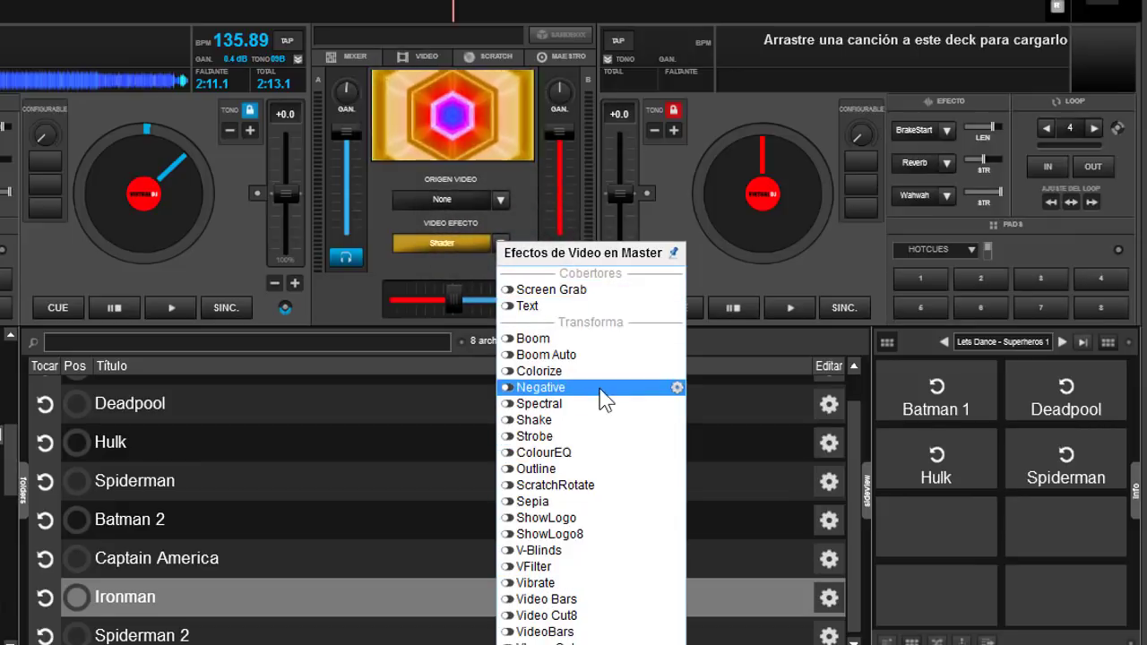
click(445, 240)
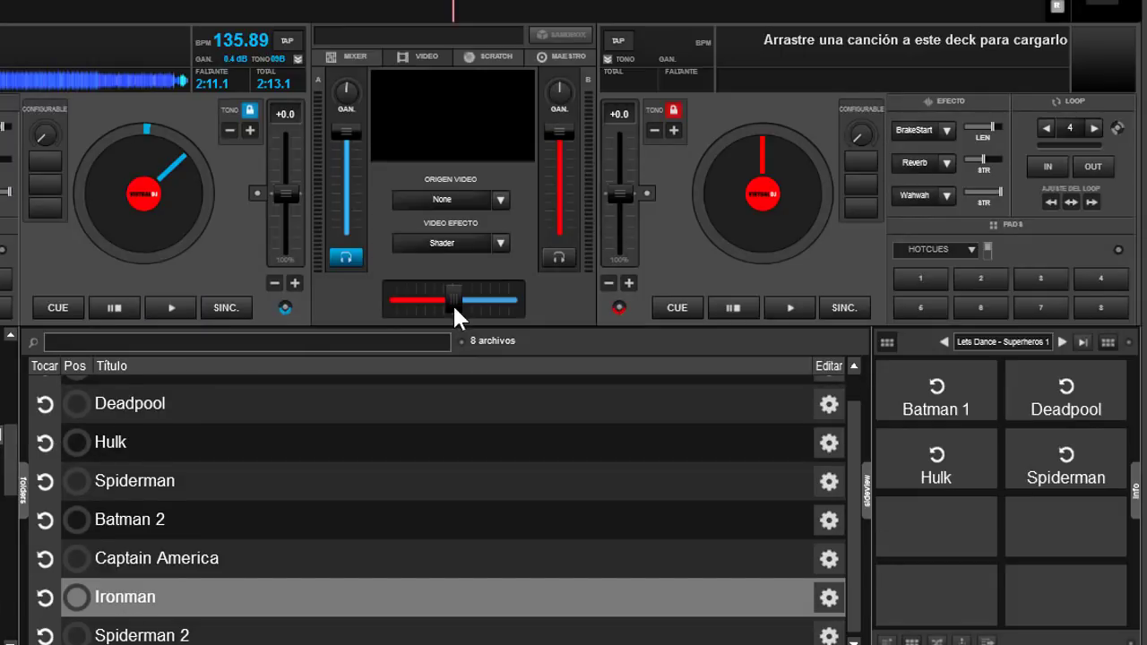
mouse_move(454, 309)
click(342, 53)
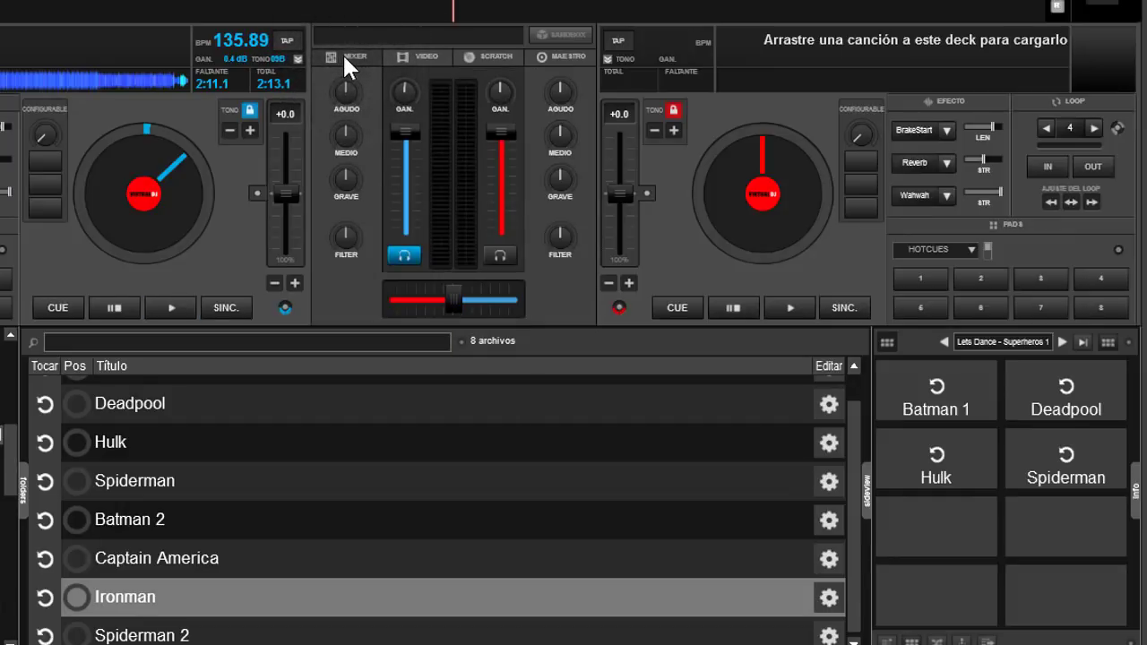